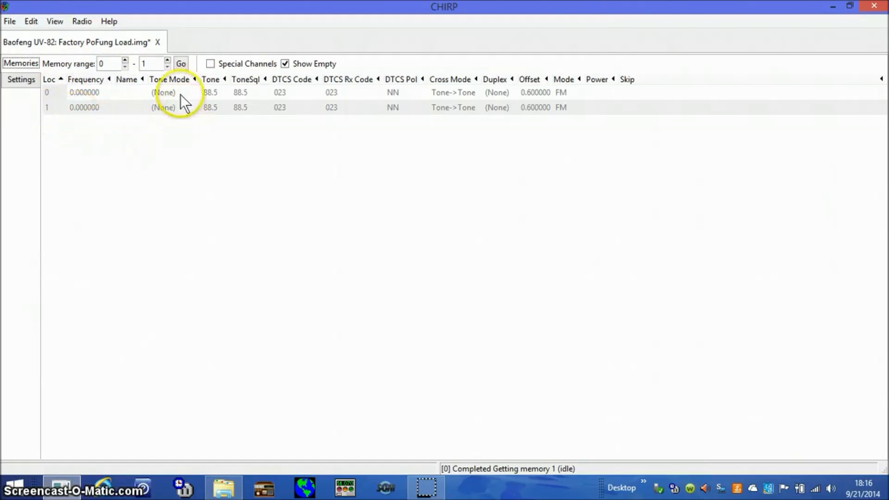
Step: Set memory 0's frequency to 146.550 and enter Admin as its name
click(84, 92)
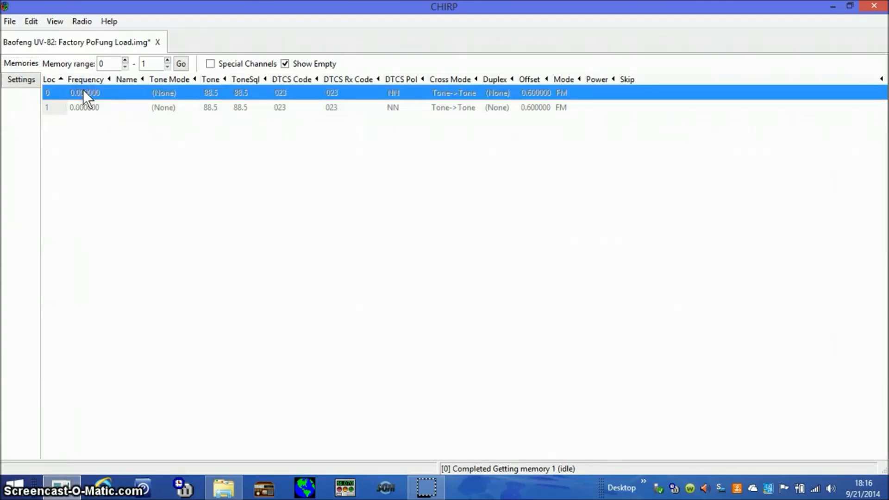
click(83, 91)
text(14)
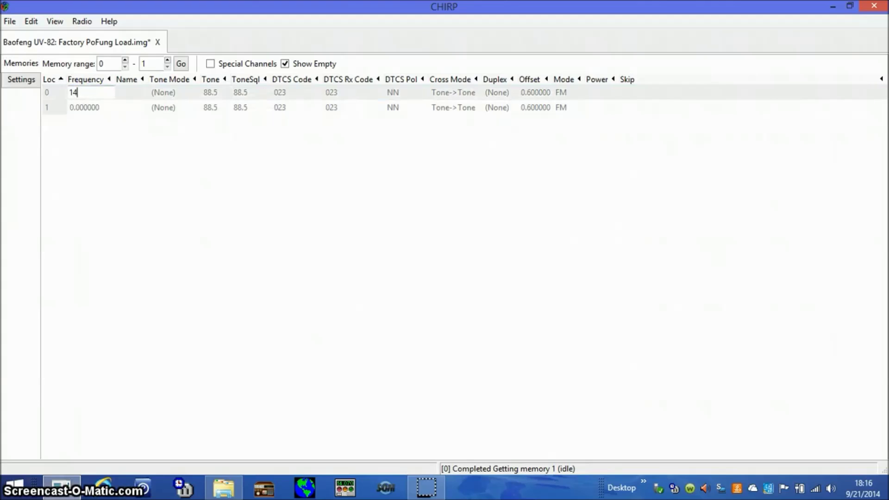
text(6.550)
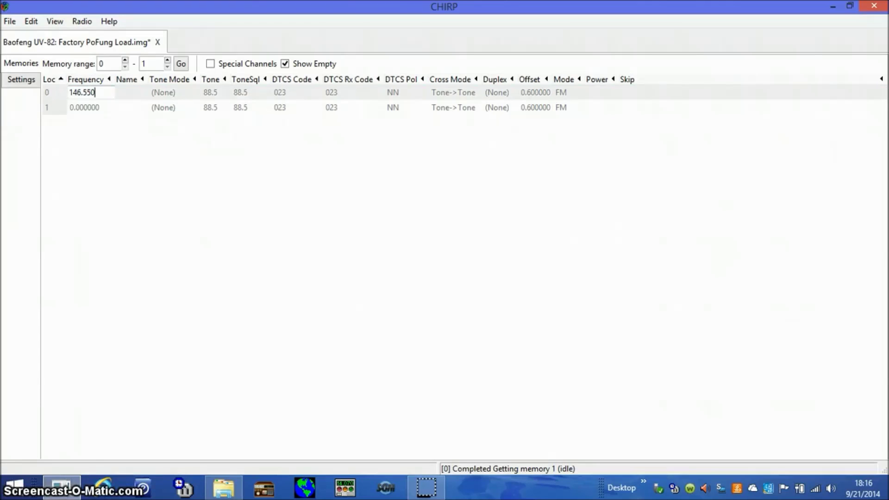
click(123, 88)
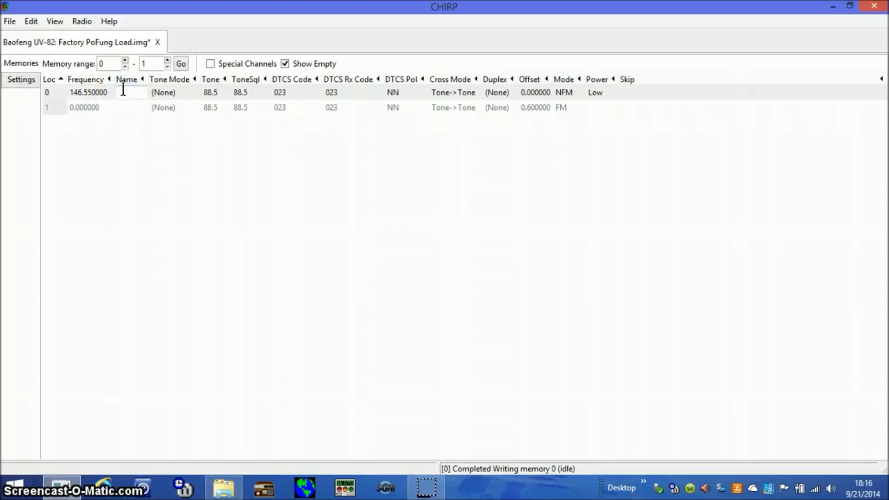
text(Admin)
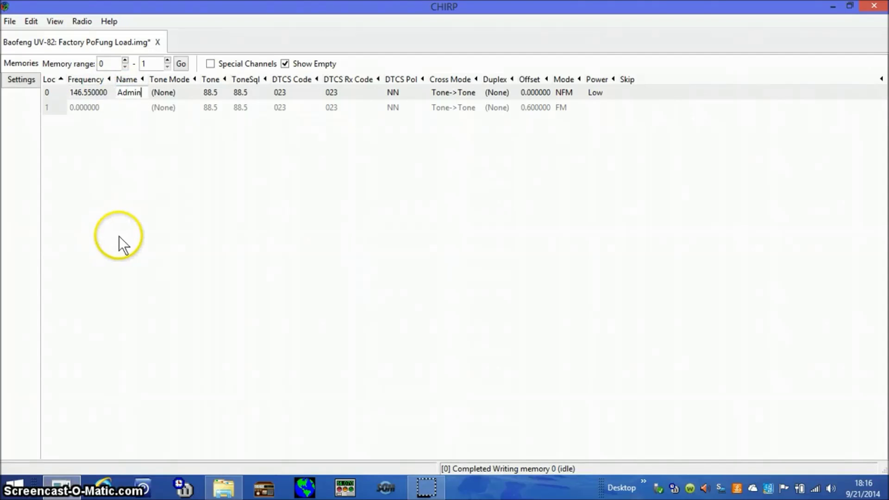
Step: Set the tone mode of the ADMIN channel to TSQL
click(158, 93)
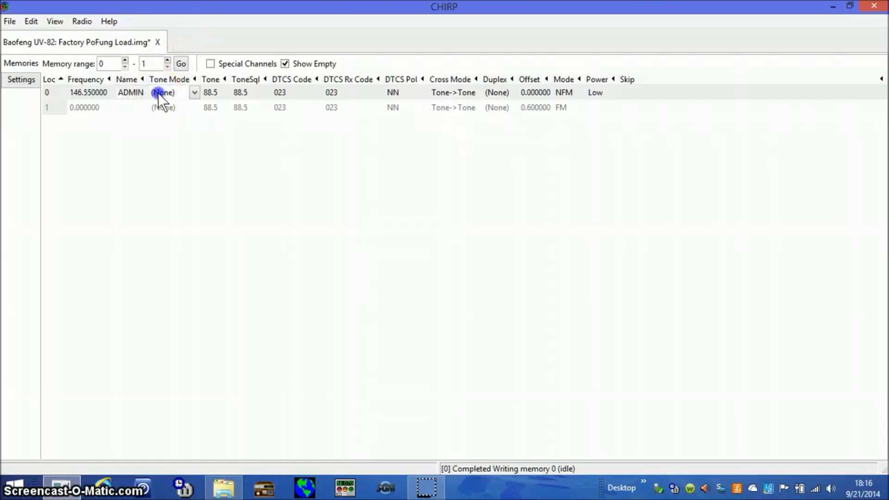
click(158, 93)
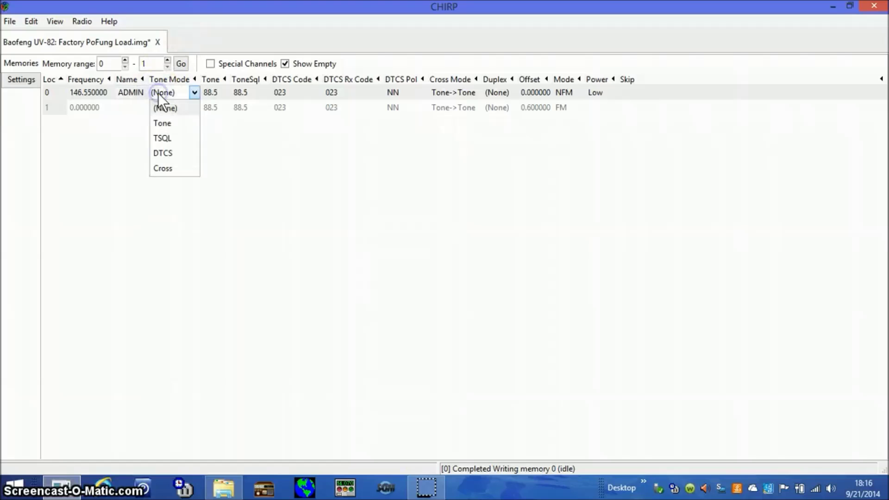
click(160, 138)
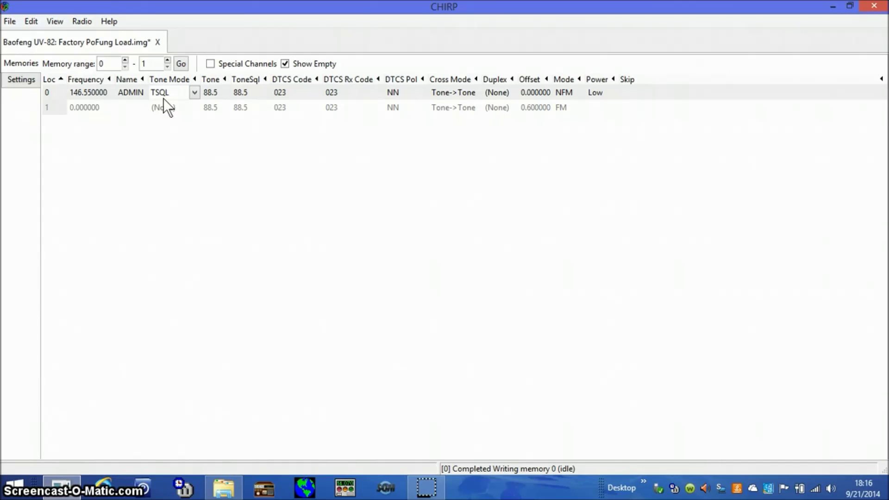
Step: Set both the Tone and ToneSql values of the ADMIN channel to 91.5
click(213, 92)
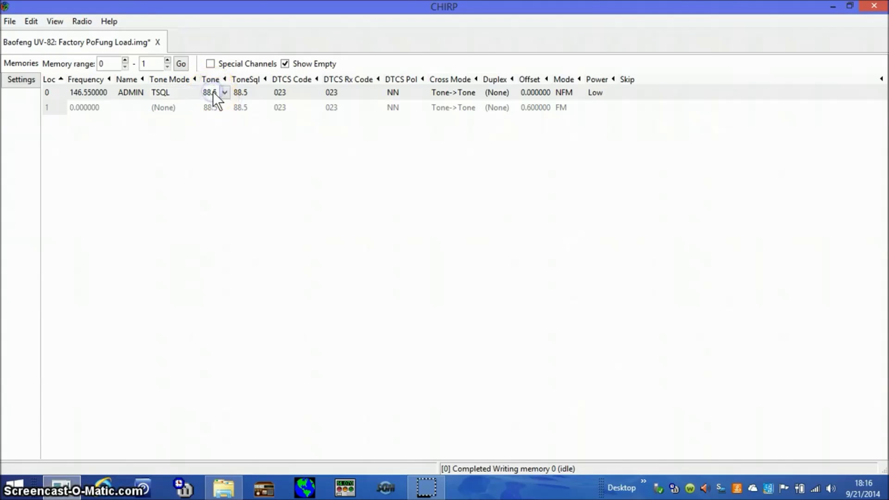
click(224, 92)
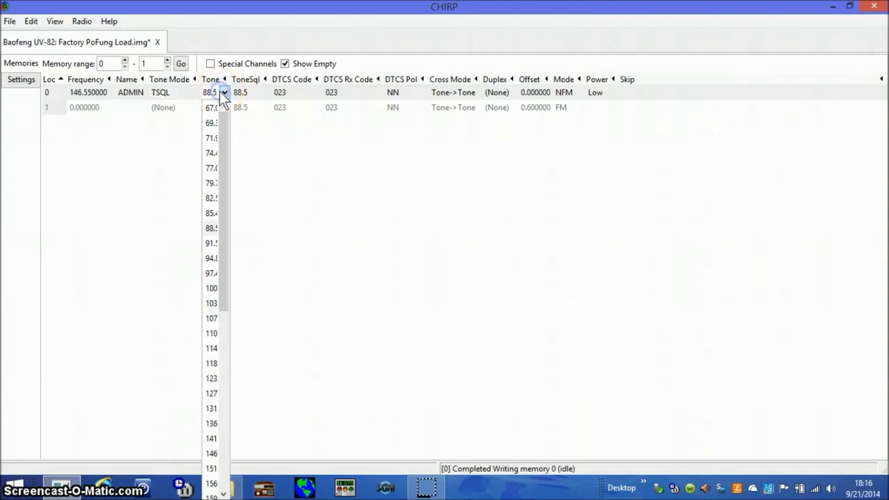
click(211, 242)
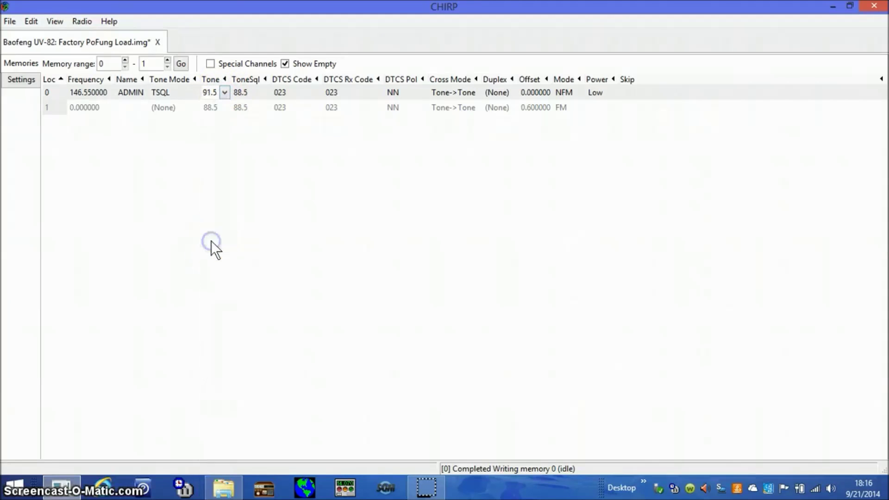
click(241, 93)
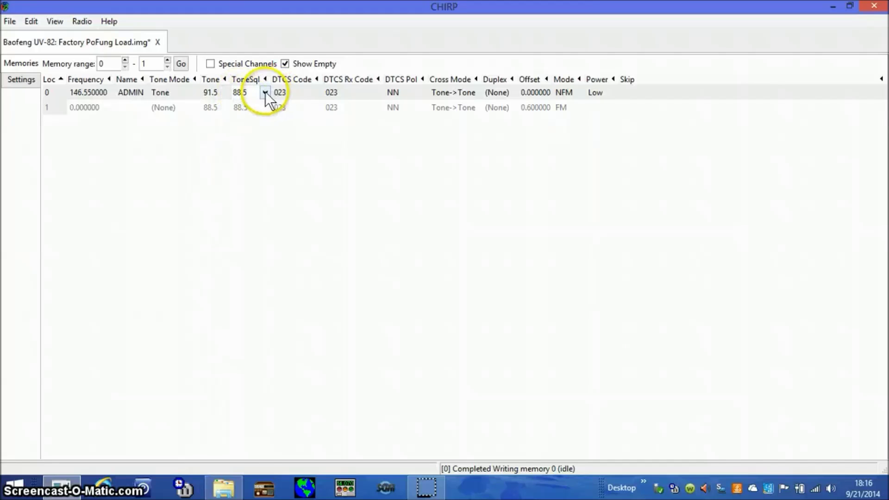
click(265, 93)
click(242, 243)
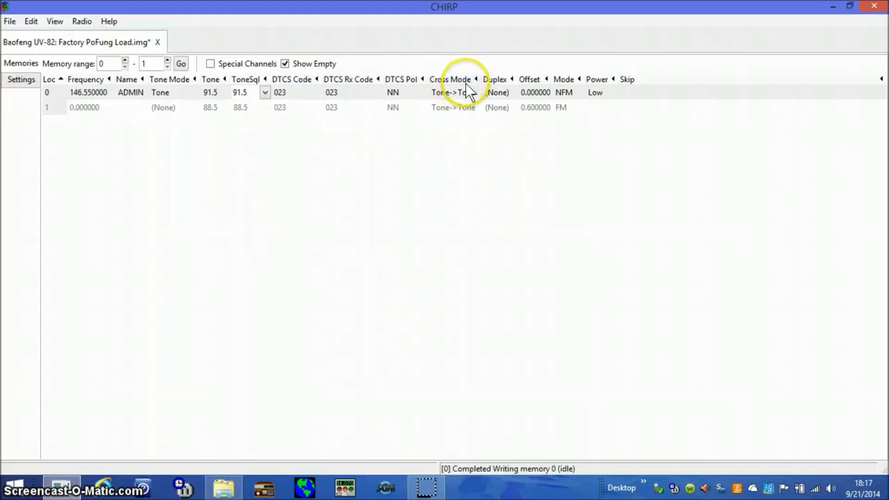
Step: Choose (None) as the duplex and Low as the power for the ADMIN channel
click(496, 92)
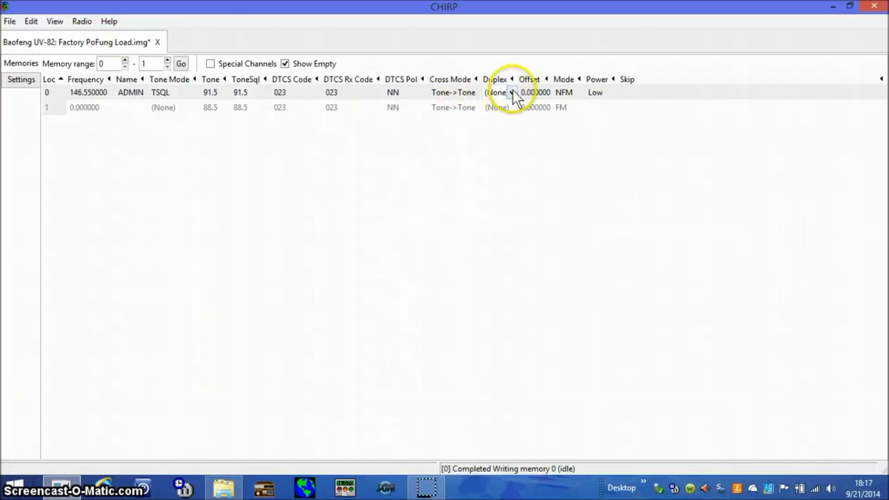
click(512, 93)
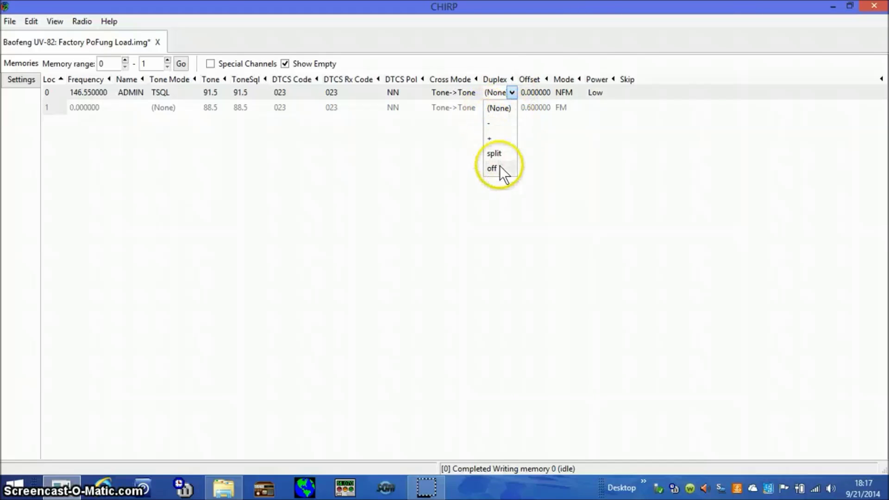
click(493, 107)
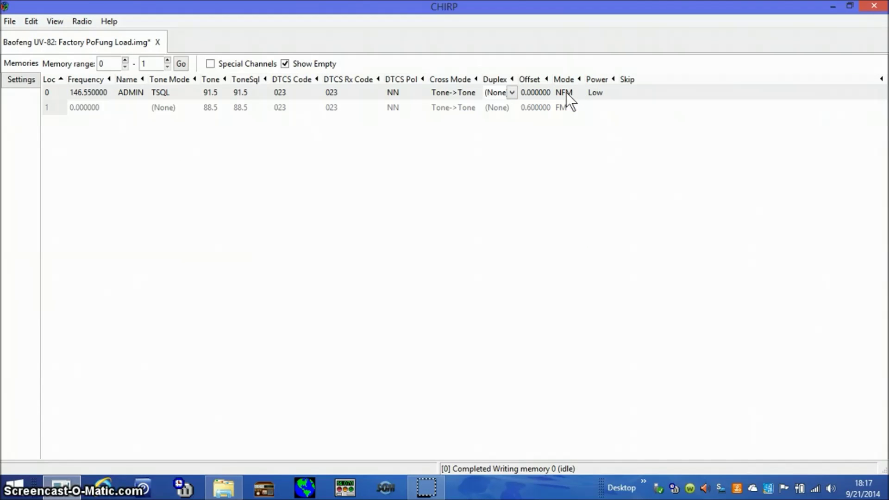
click(597, 91)
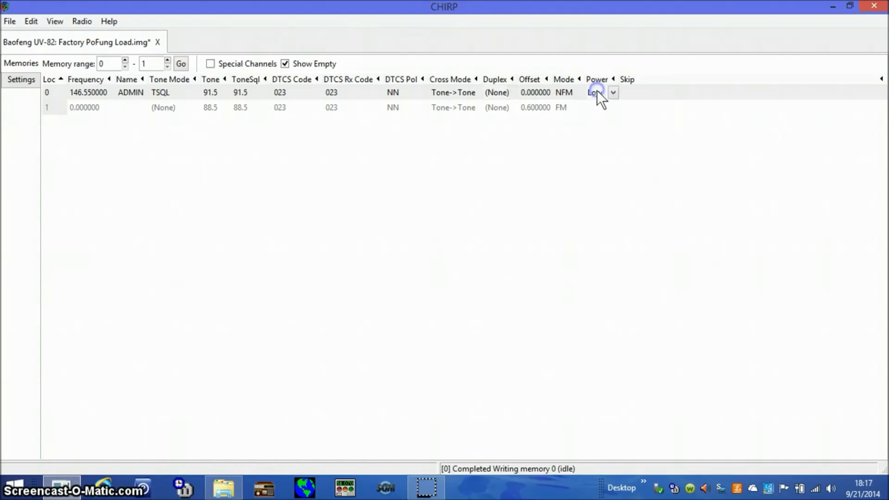
click(613, 93)
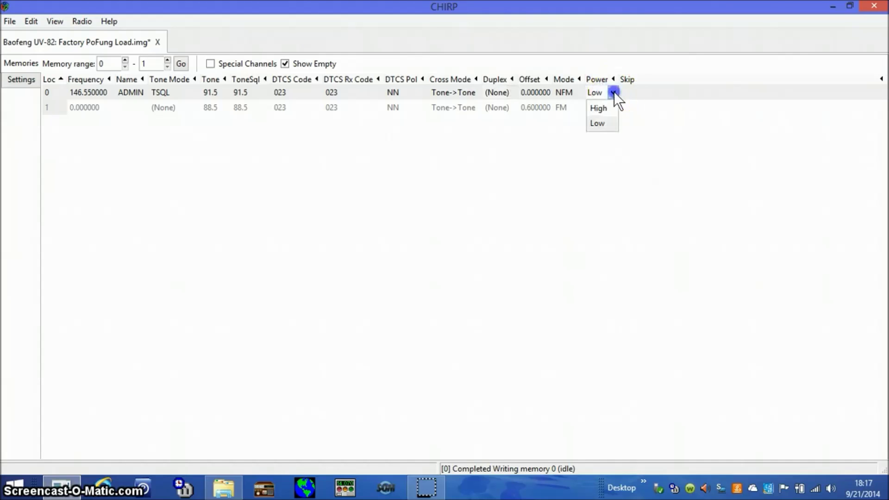
click(594, 122)
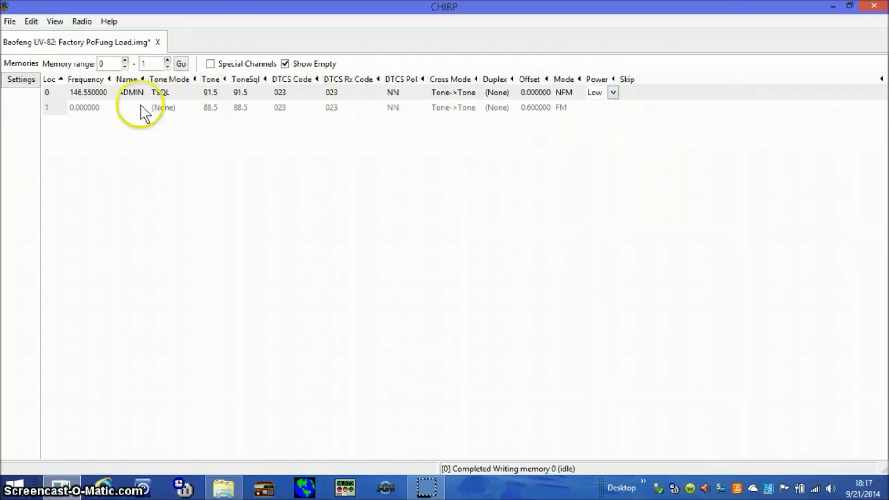
Step: Set memory 1's frequency to 446.025 and name the channel PSC
click(85, 107)
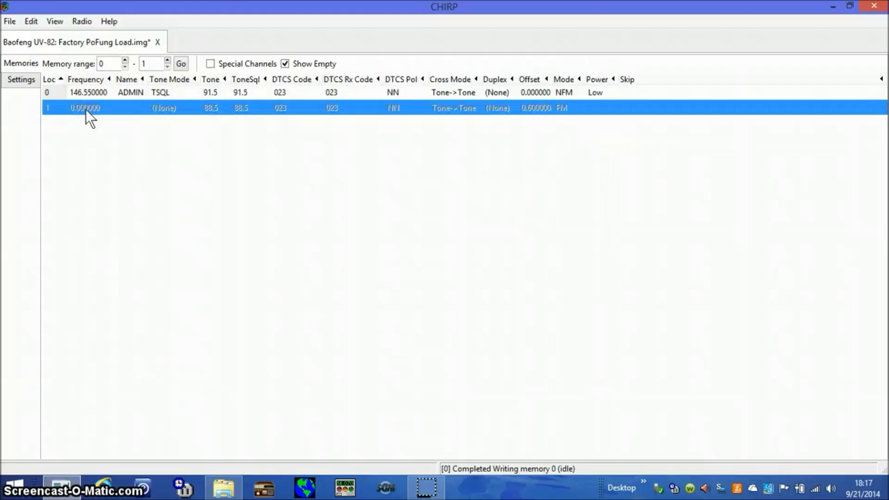
click(85, 107)
text(446)
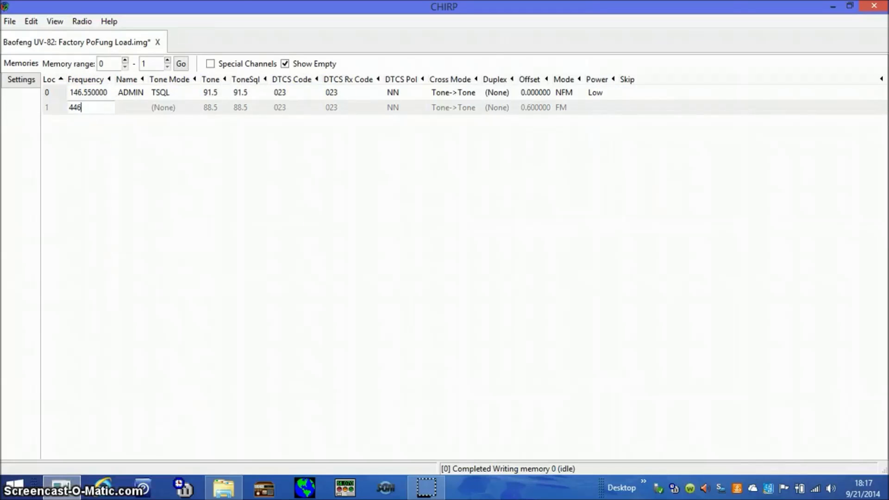
text(.025)
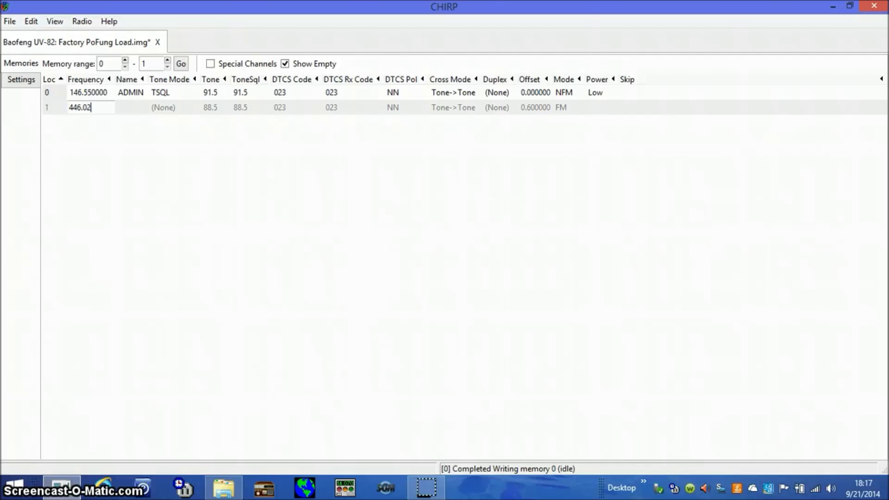
click(122, 106)
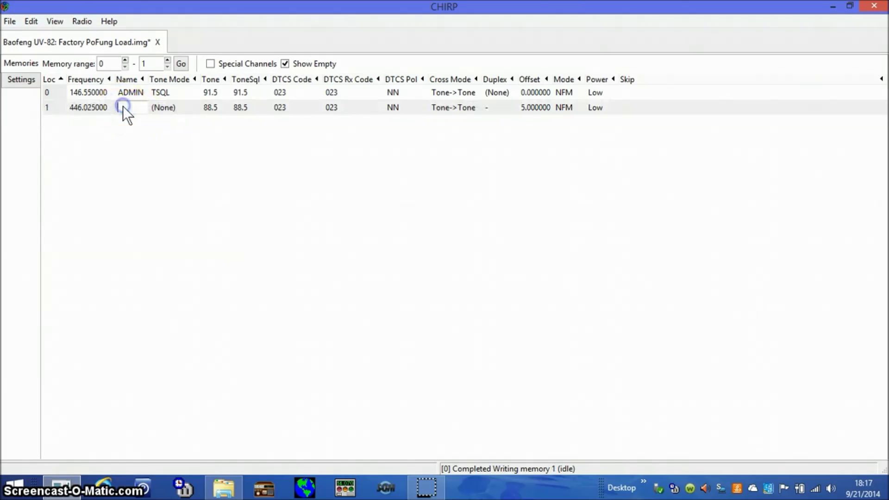
text(PSC)
Step: Set the tone mode of the PSC channel to TSQL
click(157, 104)
click(158, 105)
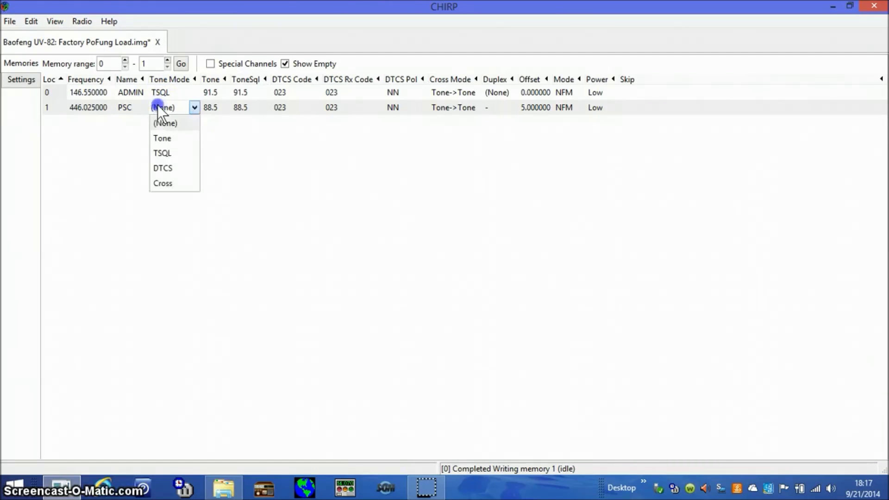
click(163, 155)
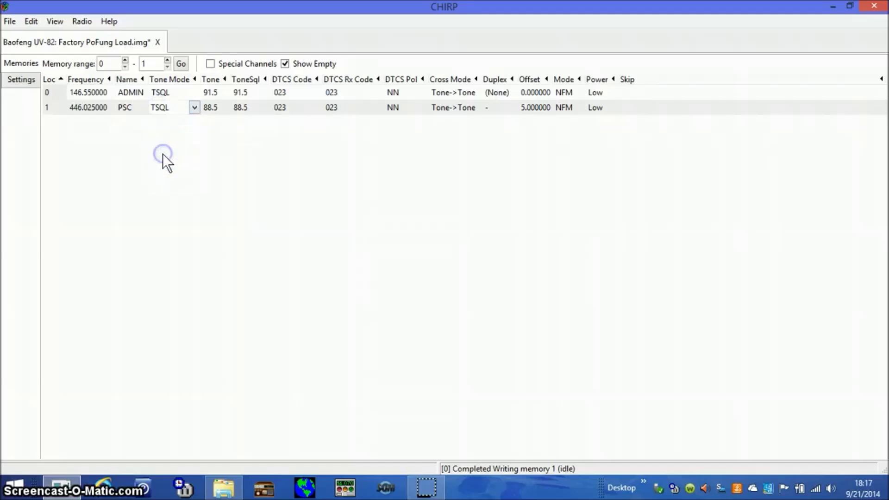
Step: Set both the Tone and ToneSql values of the PSC channel to 103.5
click(217, 108)
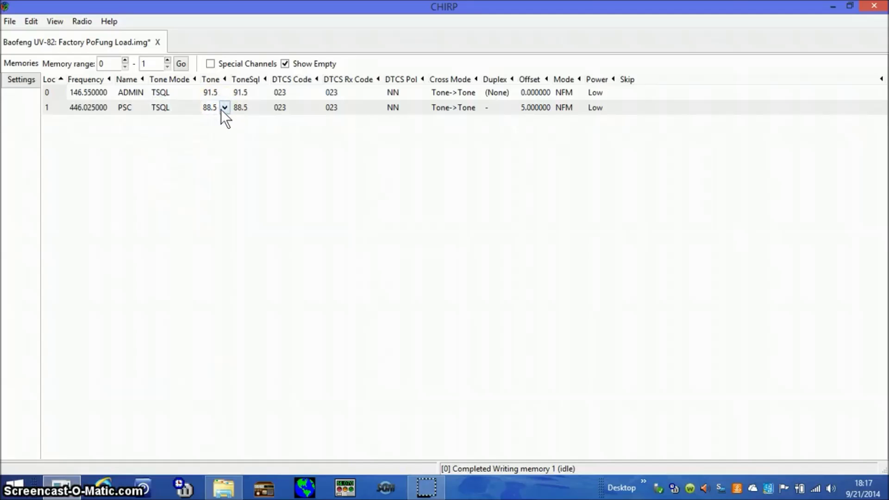
click(224, 107)
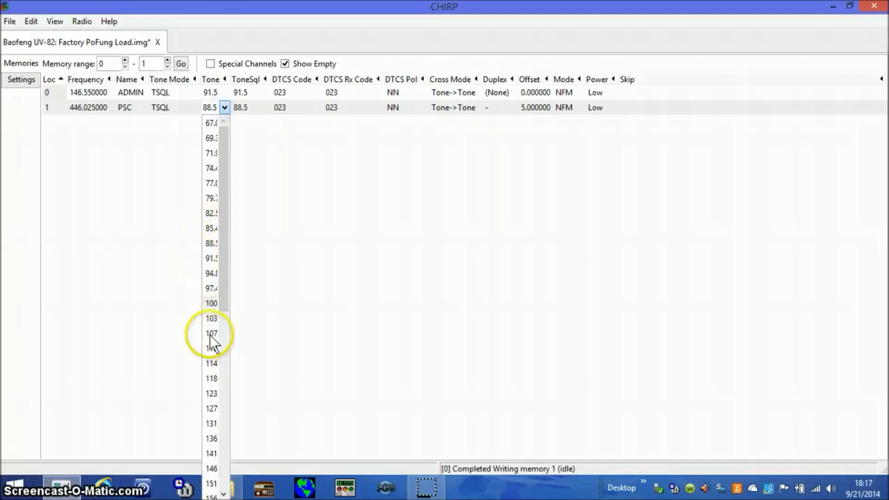
click(208, 318)
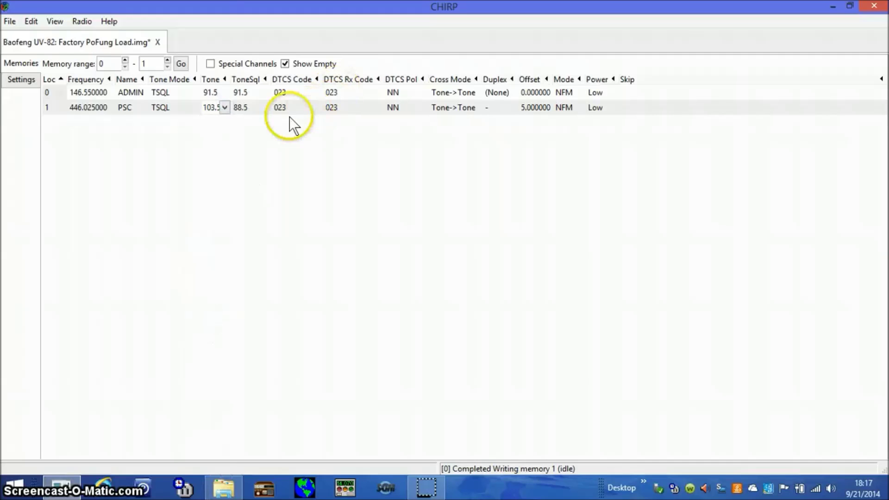
click(240, 109)
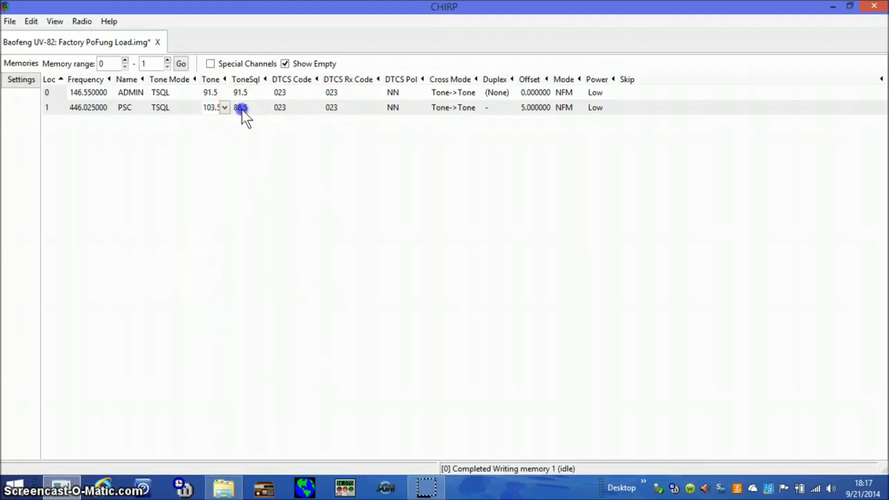
click(266, 107)
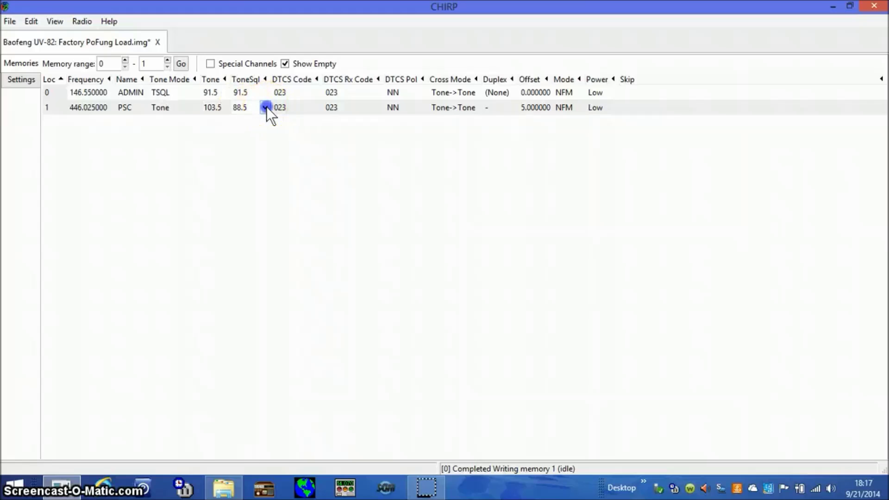
click(246, 317)
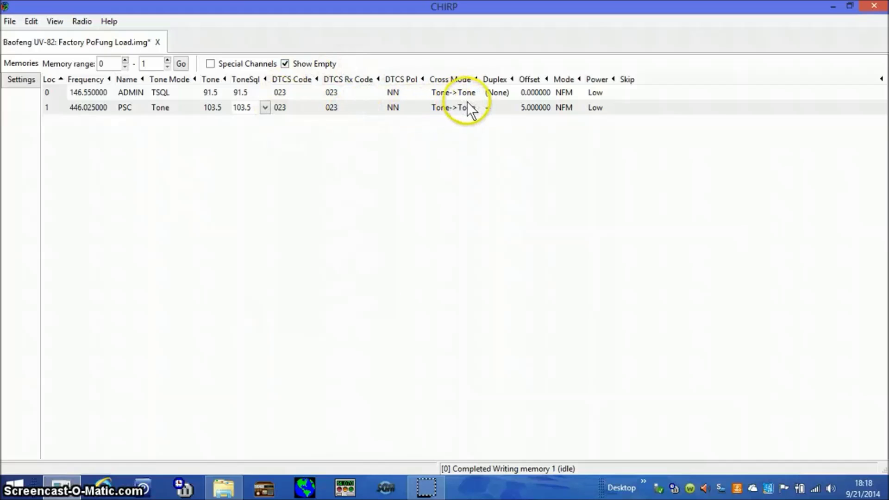
Step: Set the duplex of the PSC channel to (None)
click(497, 106)
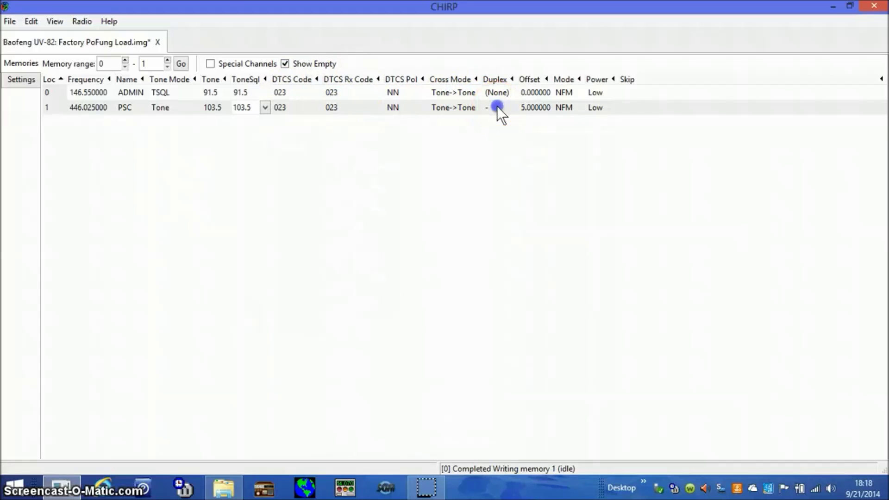
click(511, 108)
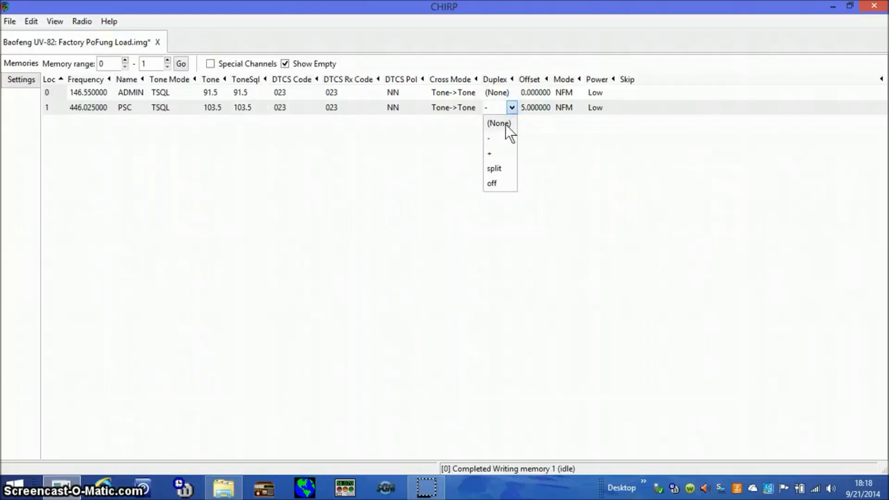
click(505, 122)
Step: Replace the offset of the PSC channel with 0.0
click(537, 107)
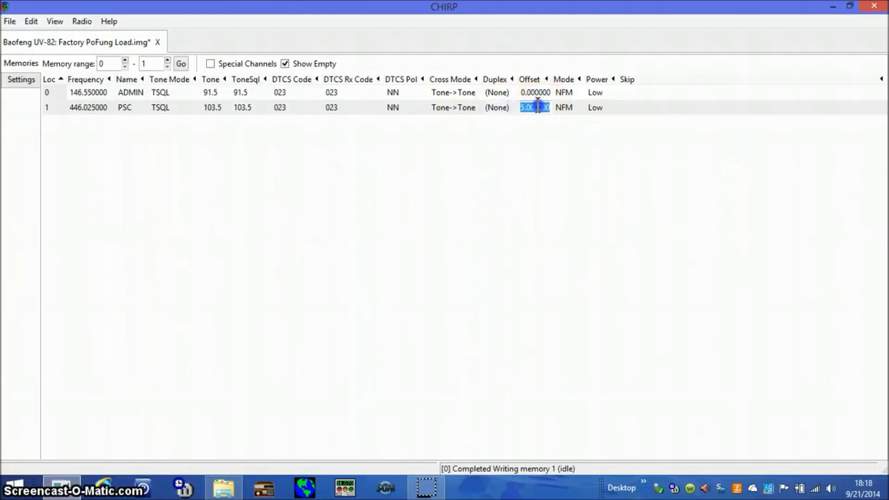
click(541, 108)
key(Right)
key(Right)
key(BackSpace)
key(BackSpace)
key(BackSpace)
key(BackSpace)
key(BackSpace)
key(BackSpace)
key(BackSpace)
key(Right)
text(.0)
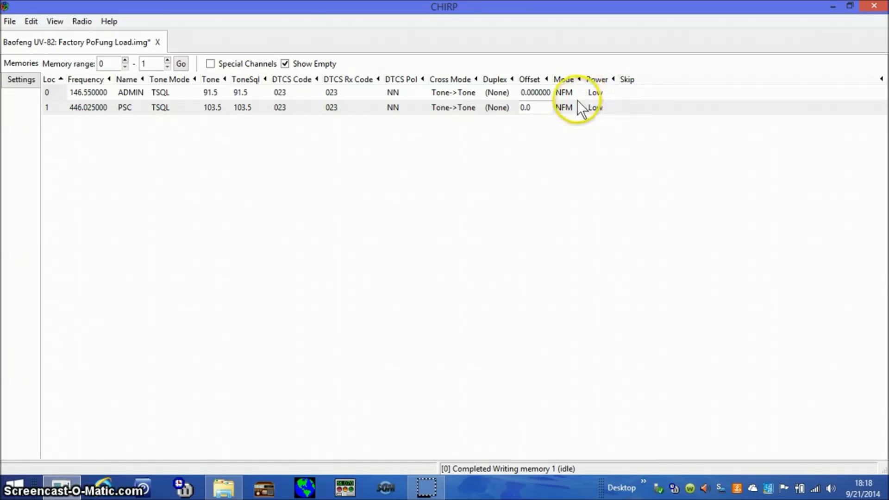
Step: Commit the PSC channel's new offset and check its mode and power level
click(558, 109)
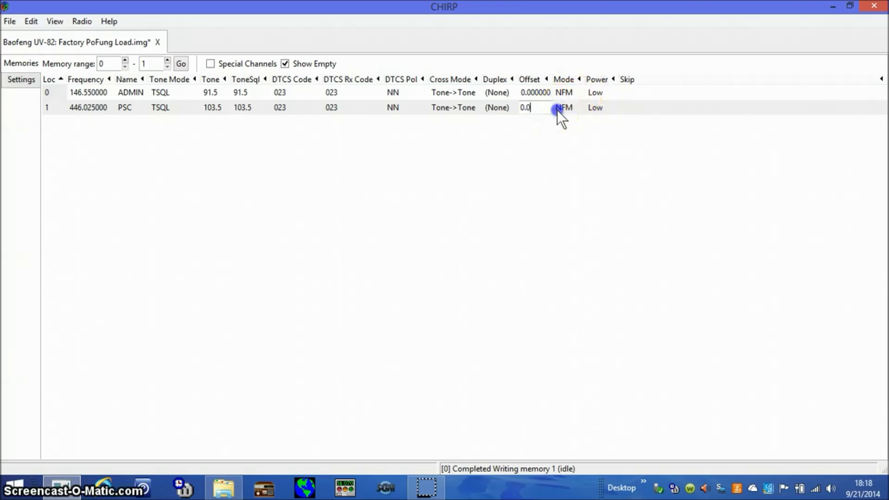
click(595, 107)
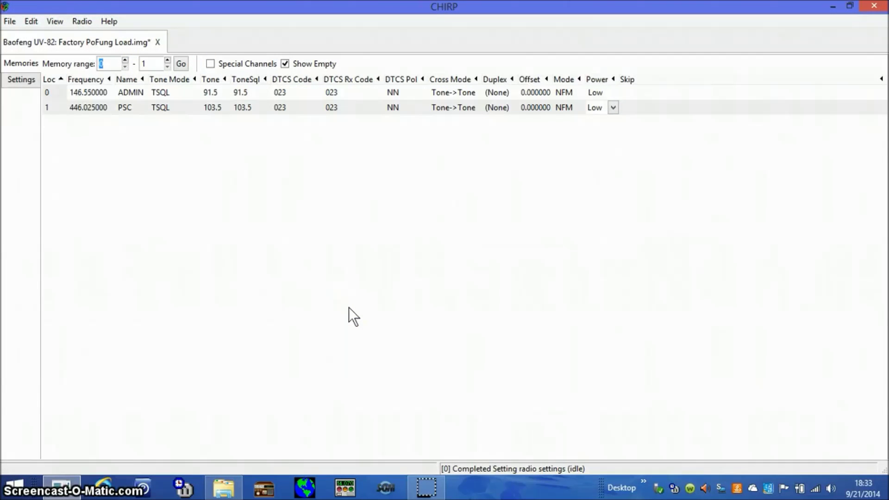
Step: Set the carrier squelch level to 5 in the radio's basic settings
click(16, 80)
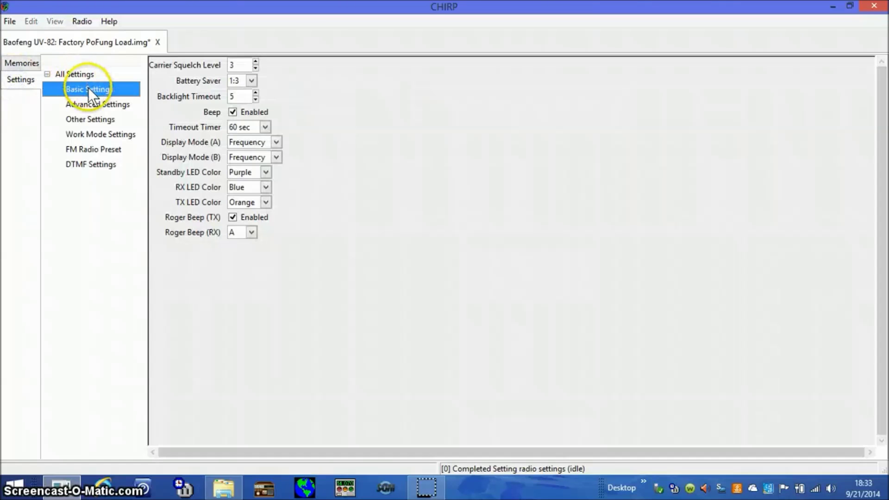
click(256, 62)
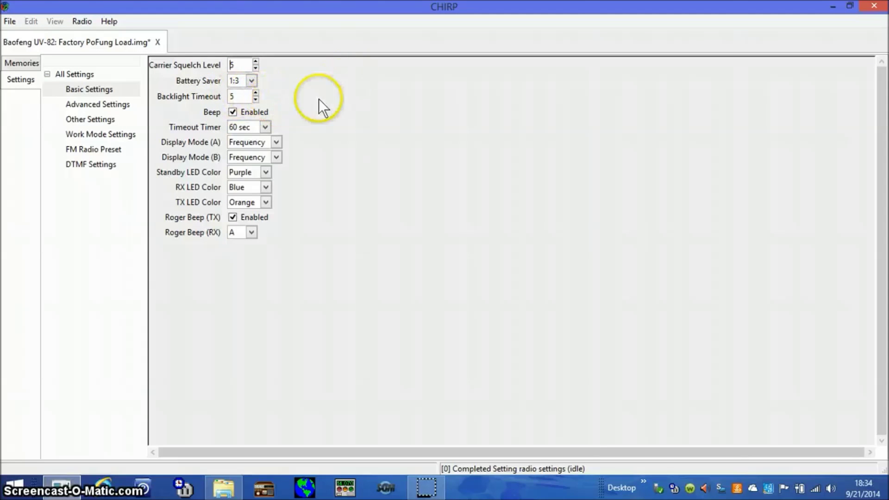
Step: Disable the beep and the TX roger beep, and set the RX roger beep to Off
click(231, 111)
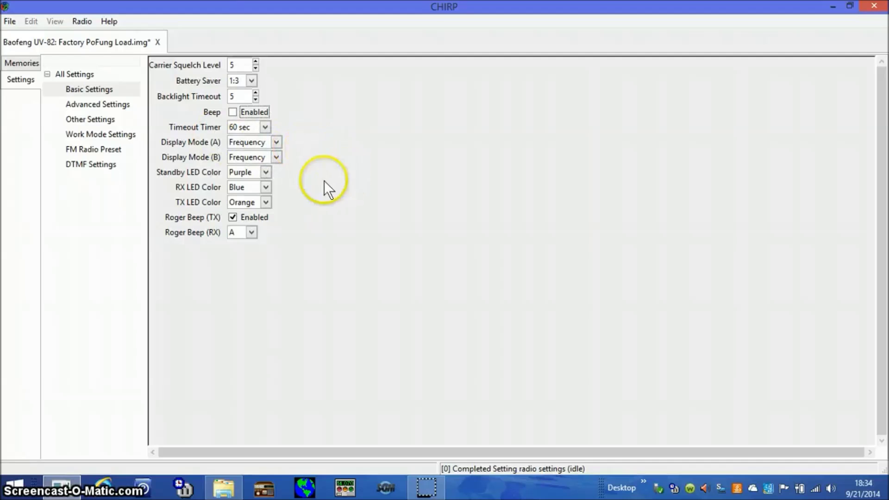
click(232, 217)
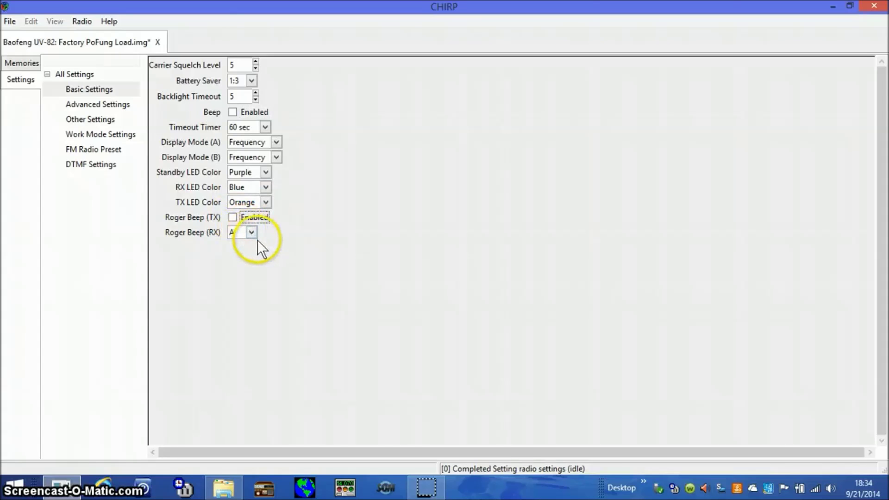
click(250, 232)
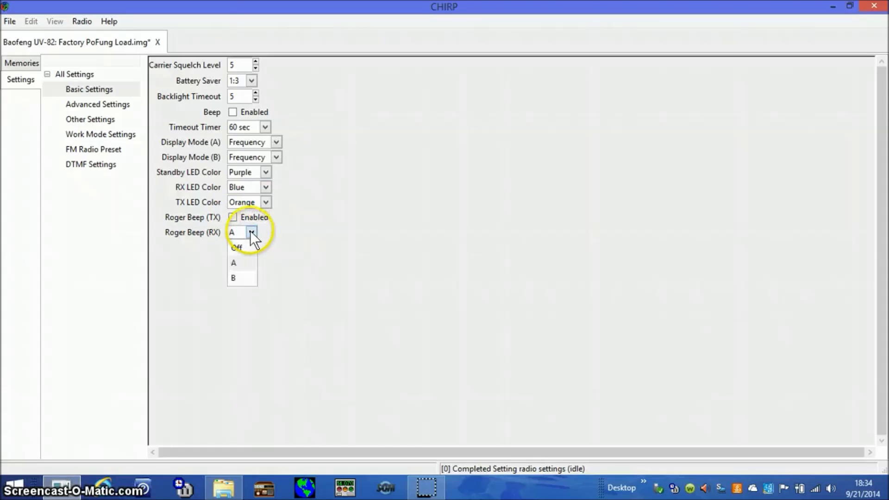
click(235, 248)
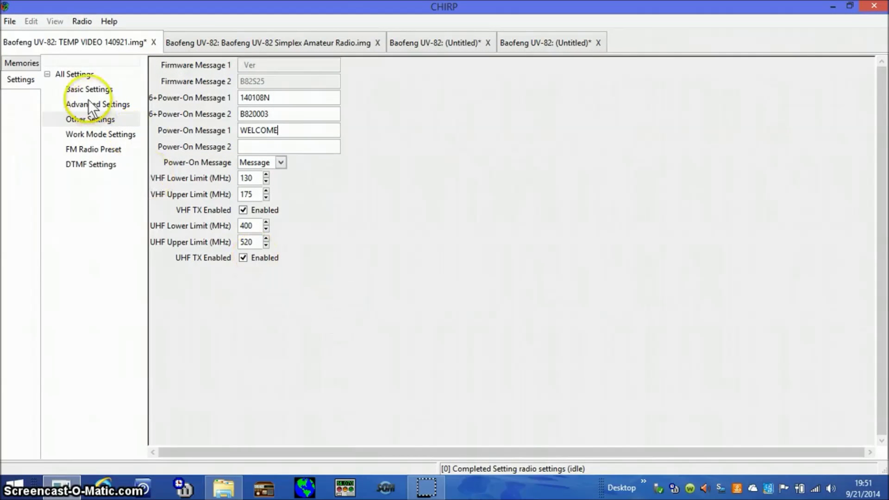
Step: Replace Power-On Message 1 in the other settings with KX6XXX
click(98, 119)
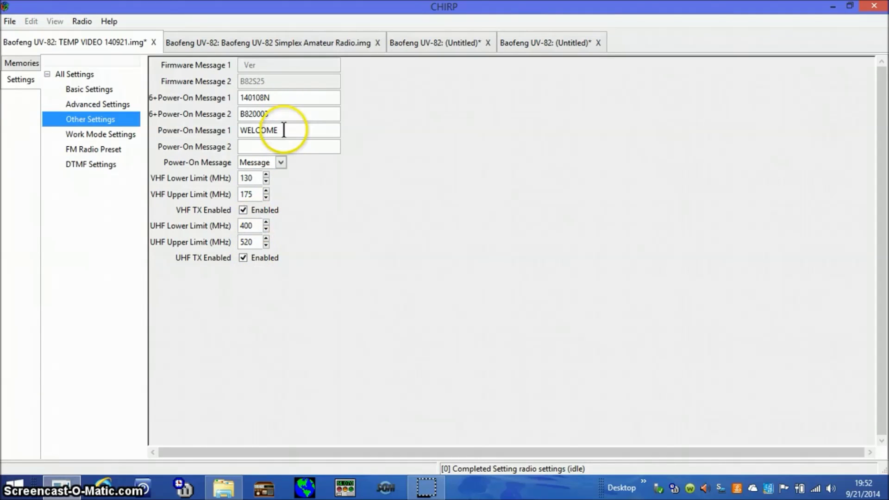
drag(284, 130, 236, 130)
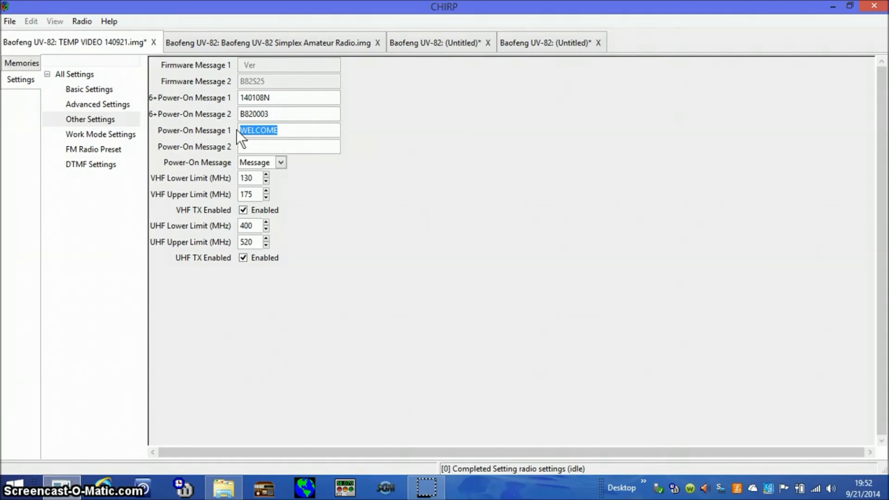
text(KX6)
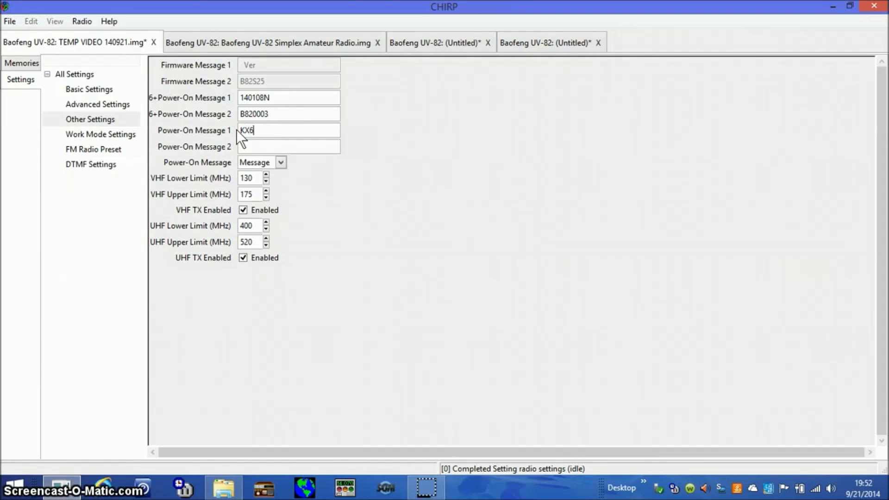
text(XXX)
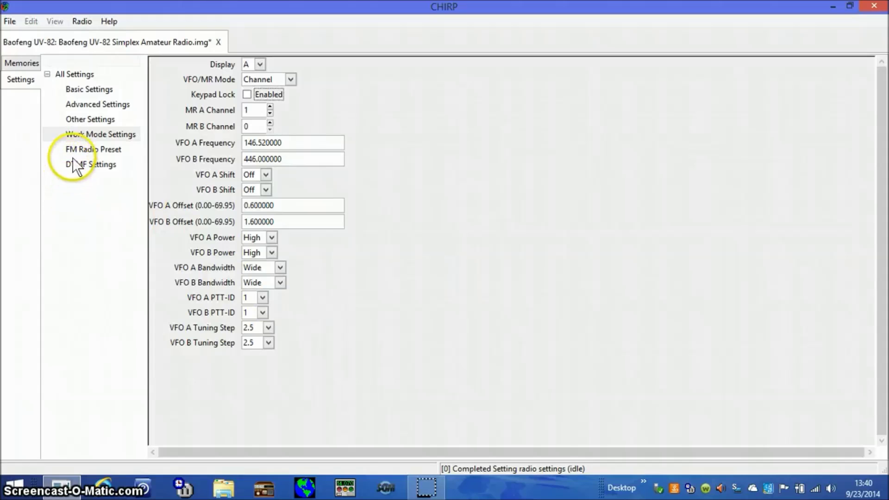
Step: Open the work mode settings and examine the available options for Display and VFO/MR Mode
click(96, 134)
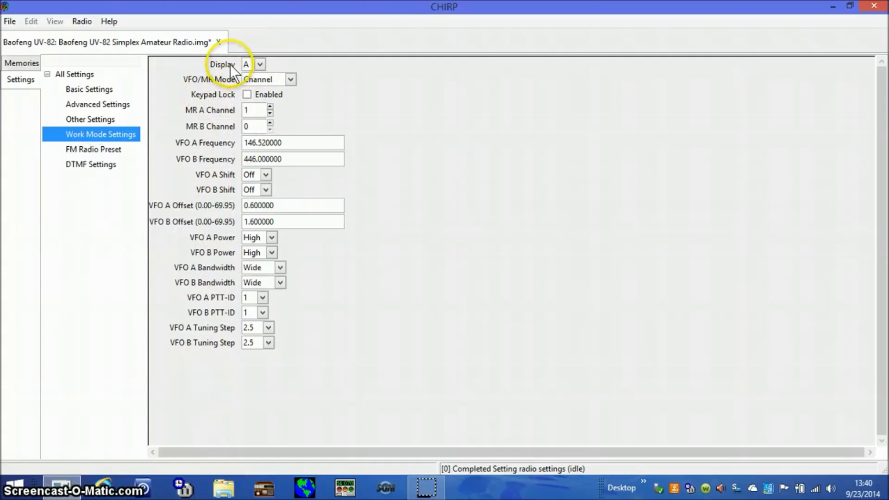
click(260, 64)
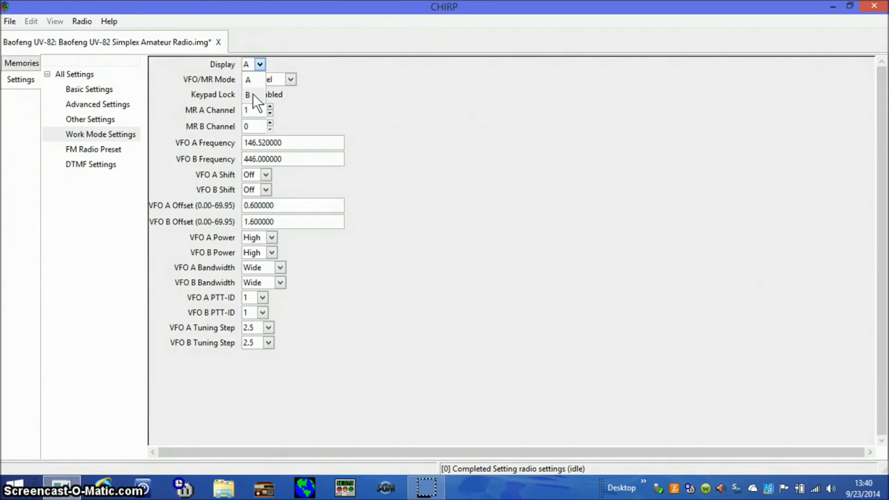
click(265, 65)
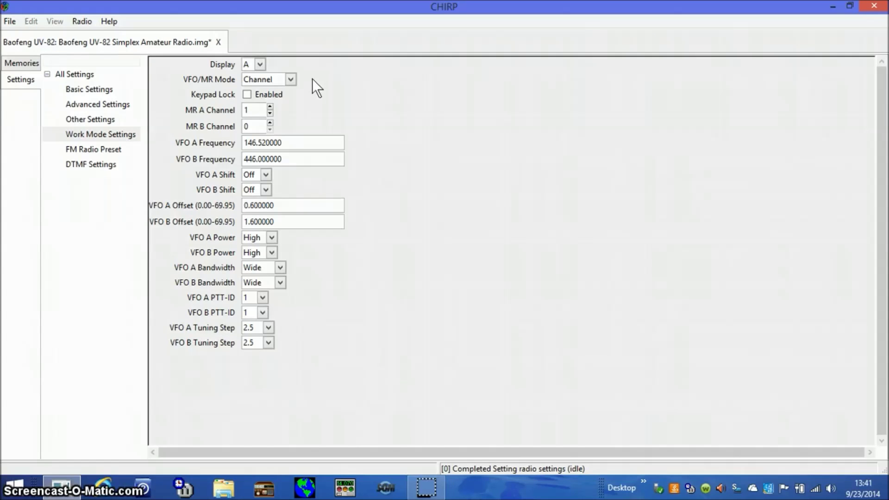
click(291, 79)
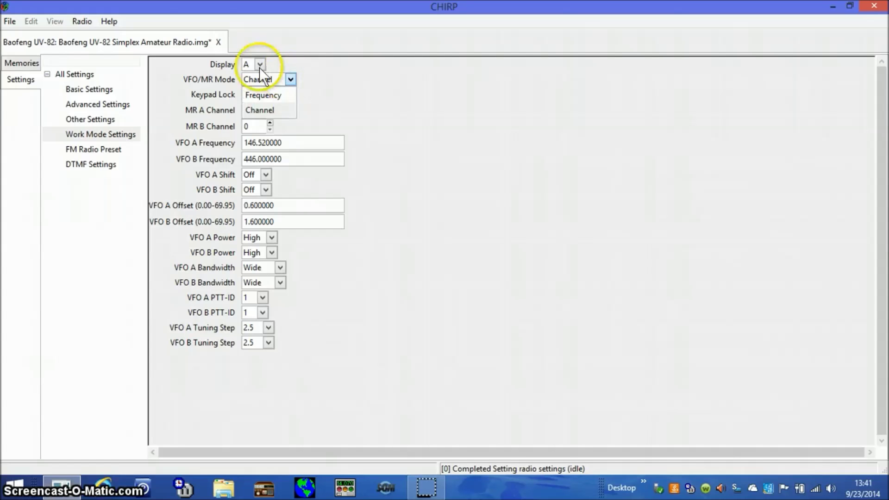
click(260, 82)
click(260, 82)
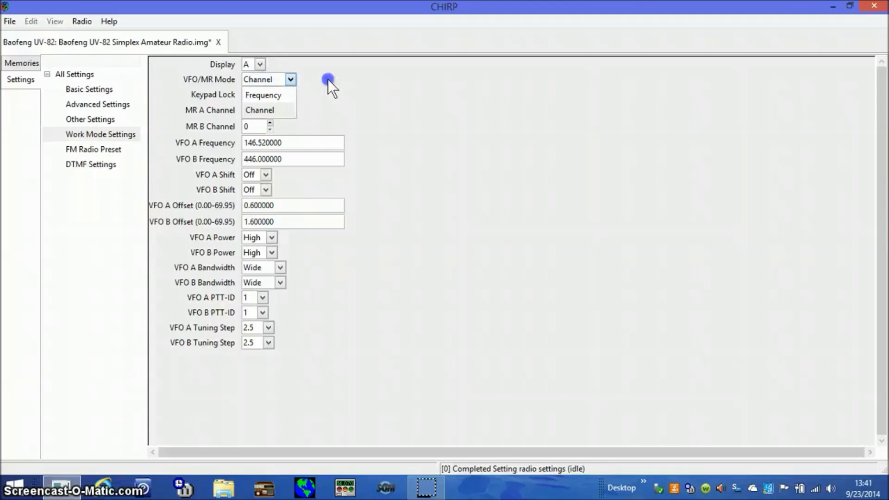
click(382, 86)
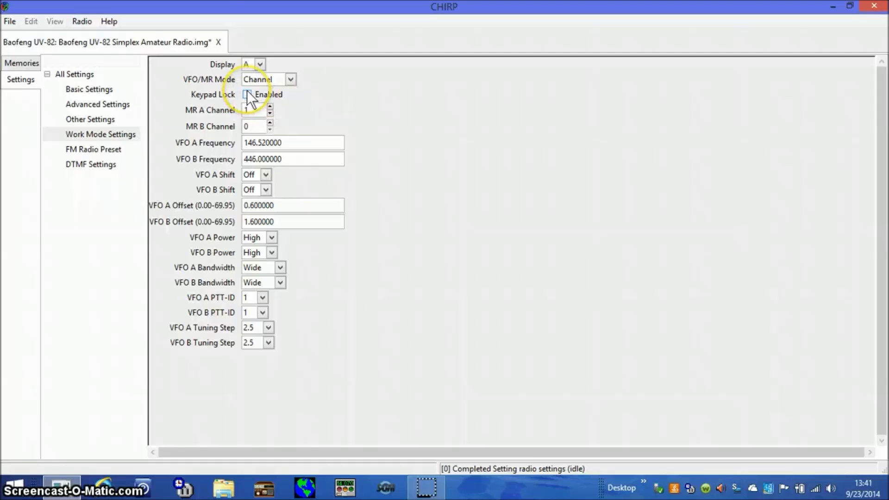
Step: Enable the keypad lock in the work mode settings
click(246, 94)
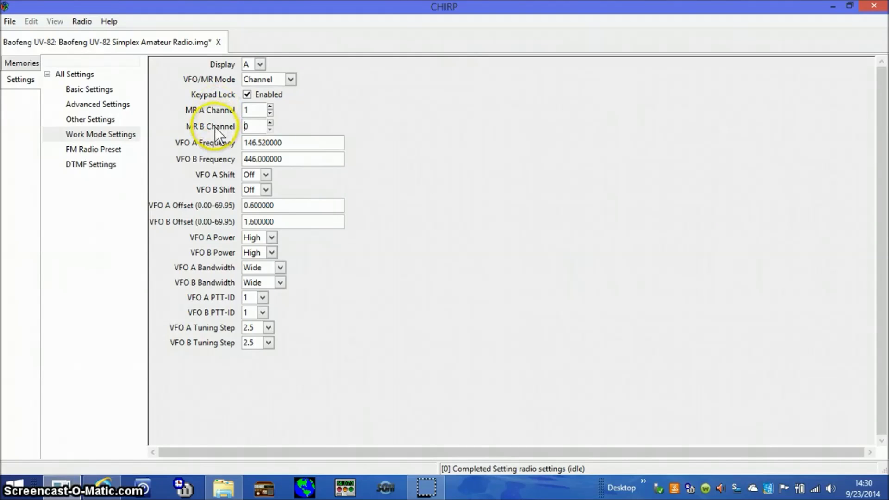
click(315, 109)
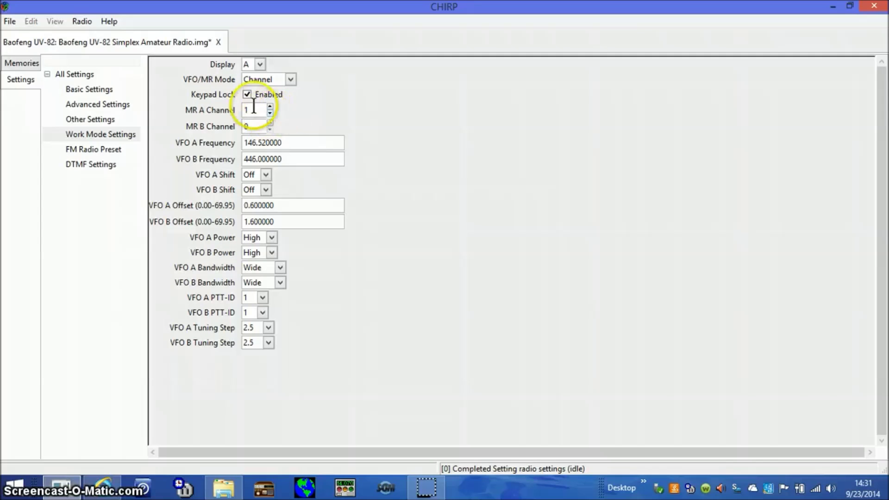
click(290, 101)
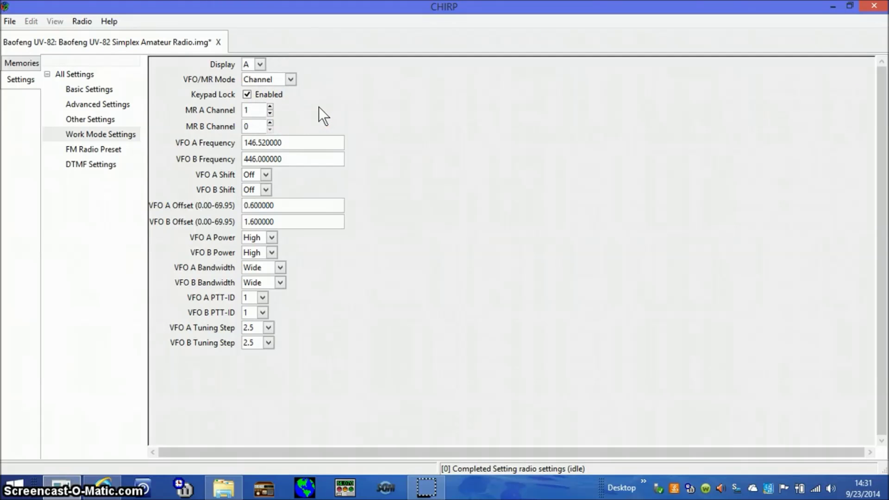
Step: Increase the MR B Channel number to 37
click(257, 101)
click(221, 111)
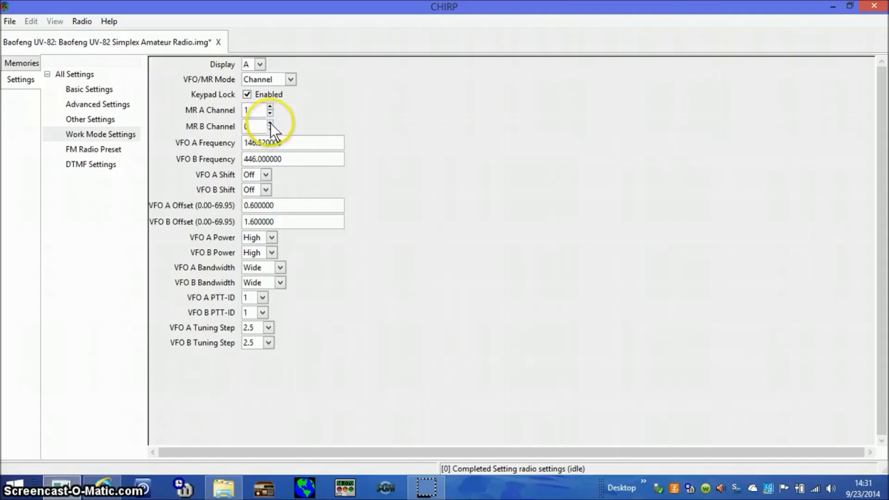
drag(270, 123, 270, 123)
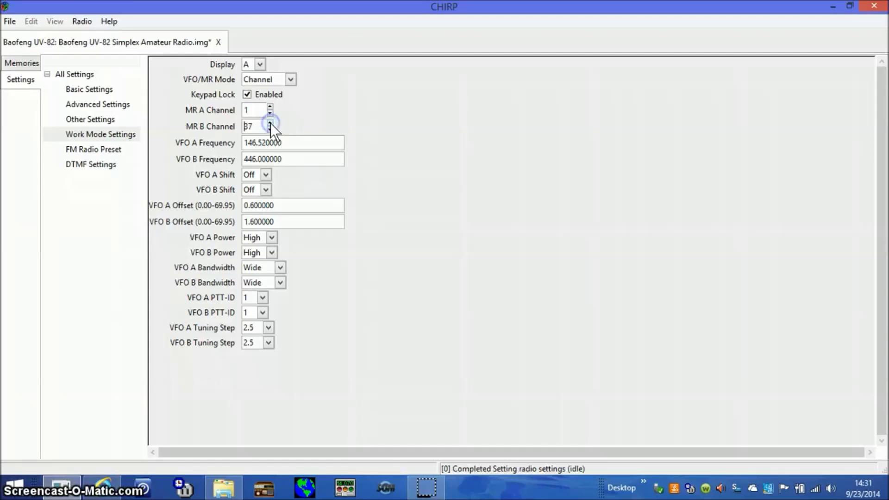